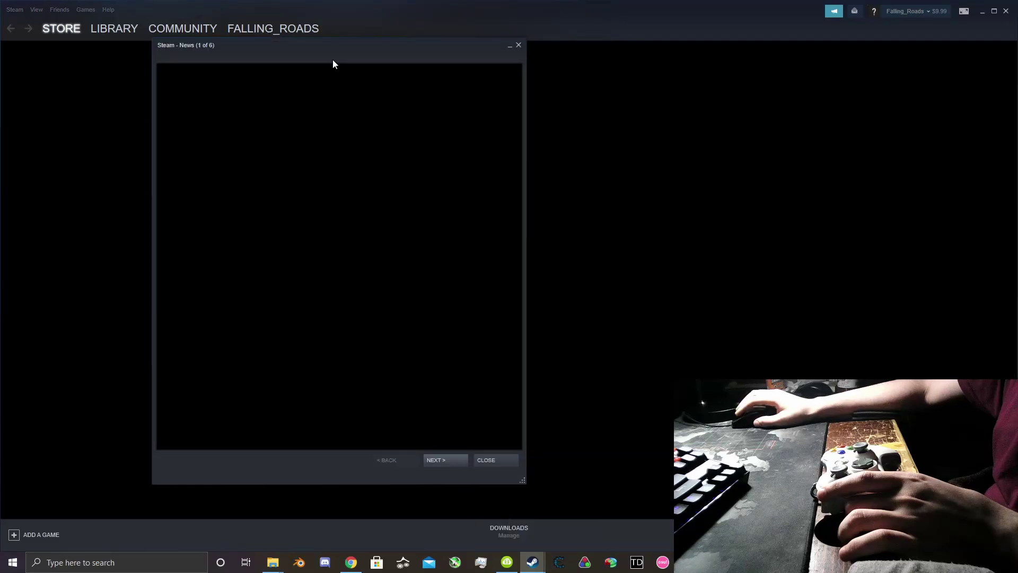
Dismiss the news popup and add osu! to the library as a non-Steam game.
left_click(518, 44)
left_click(110, 36)
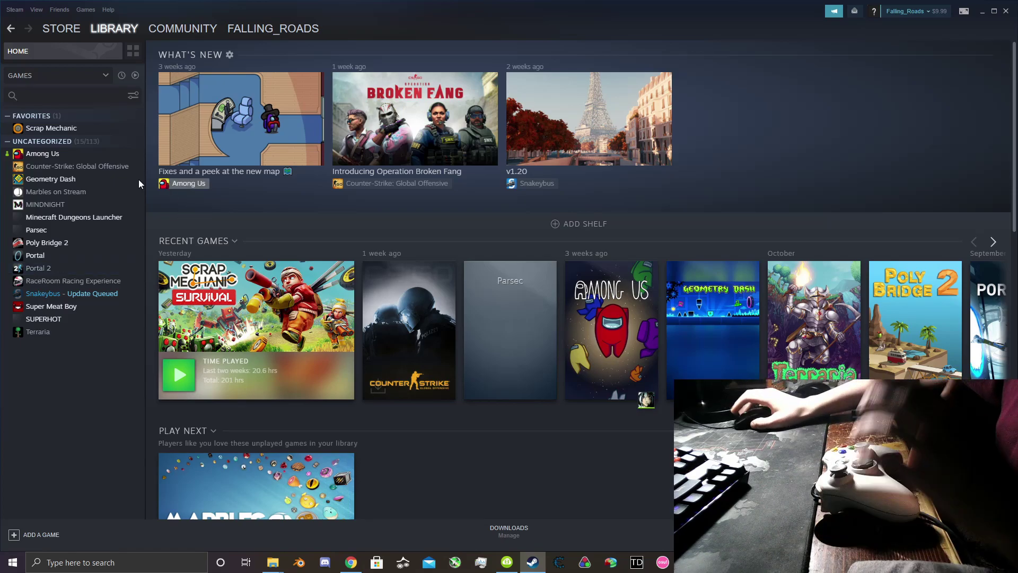
left_click(14, 537)
left_click(36, 498)
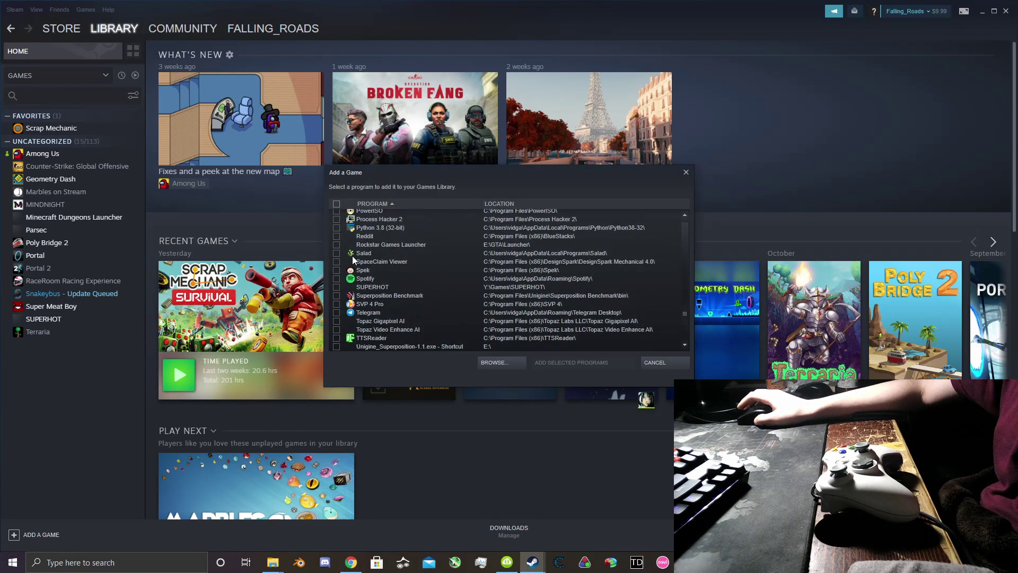
scroll(361, 281, "down", 3)
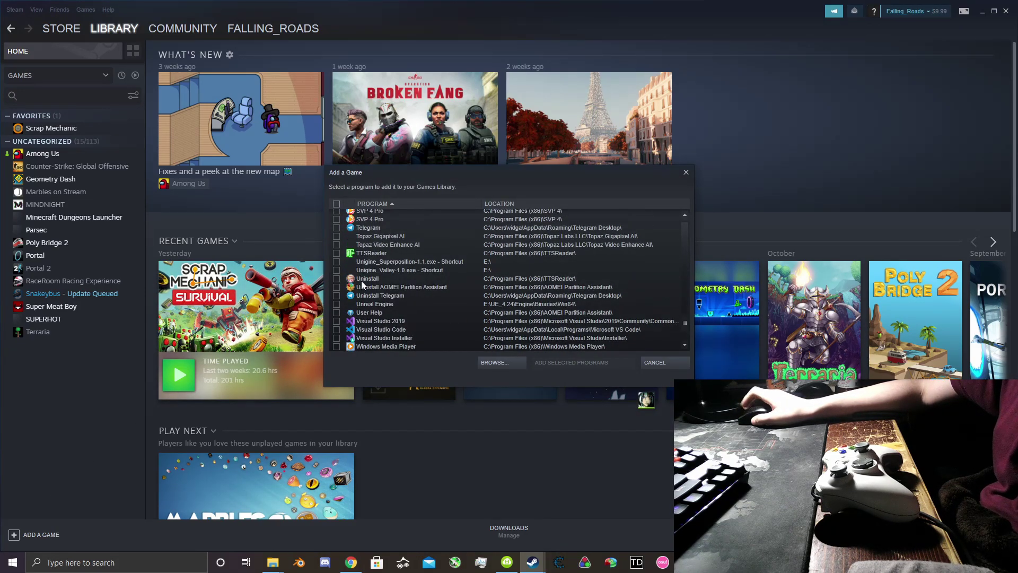
scroll(359, 277, "up", 8)
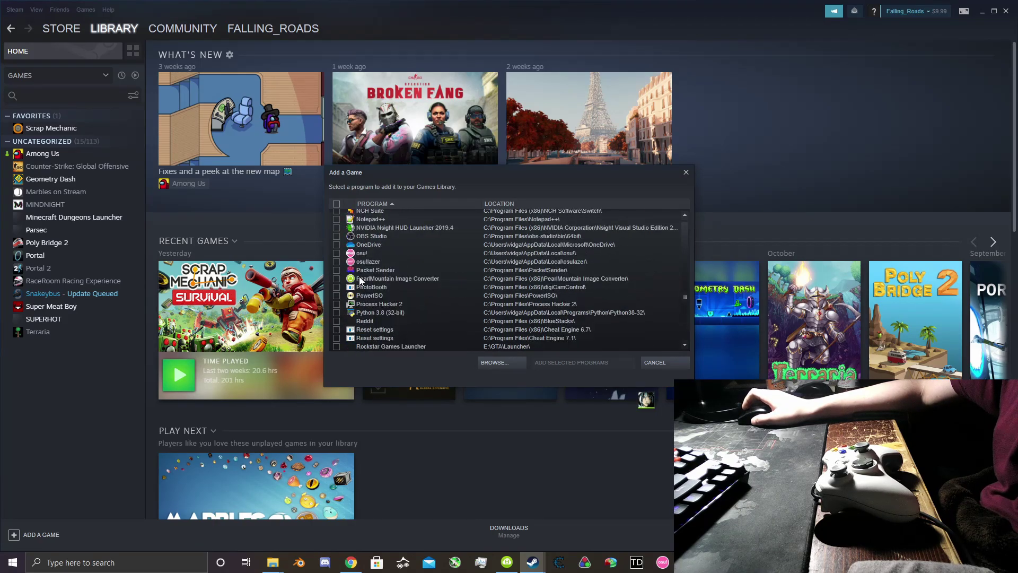
left_click(338, 212)
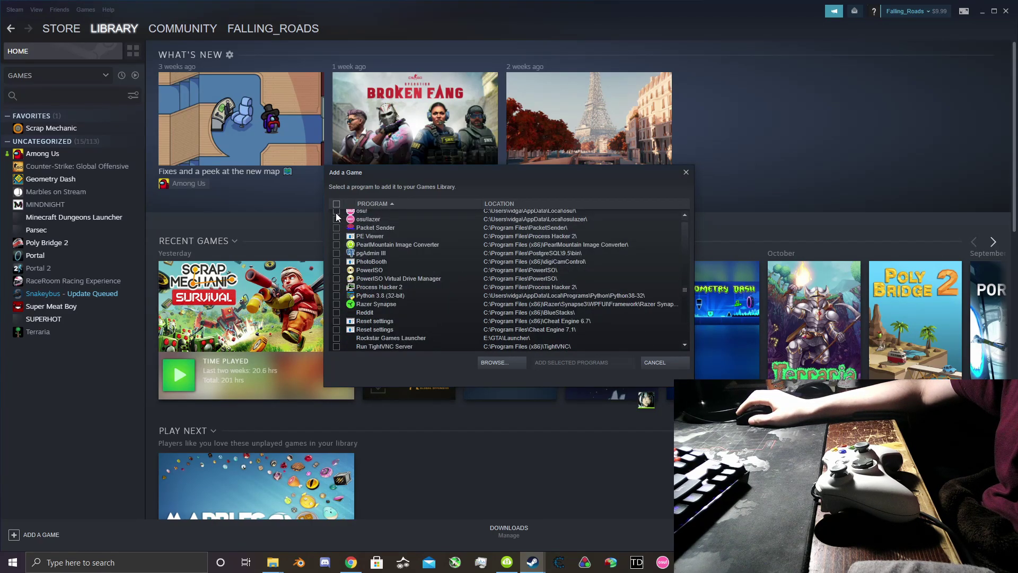
left_click(578, 362)
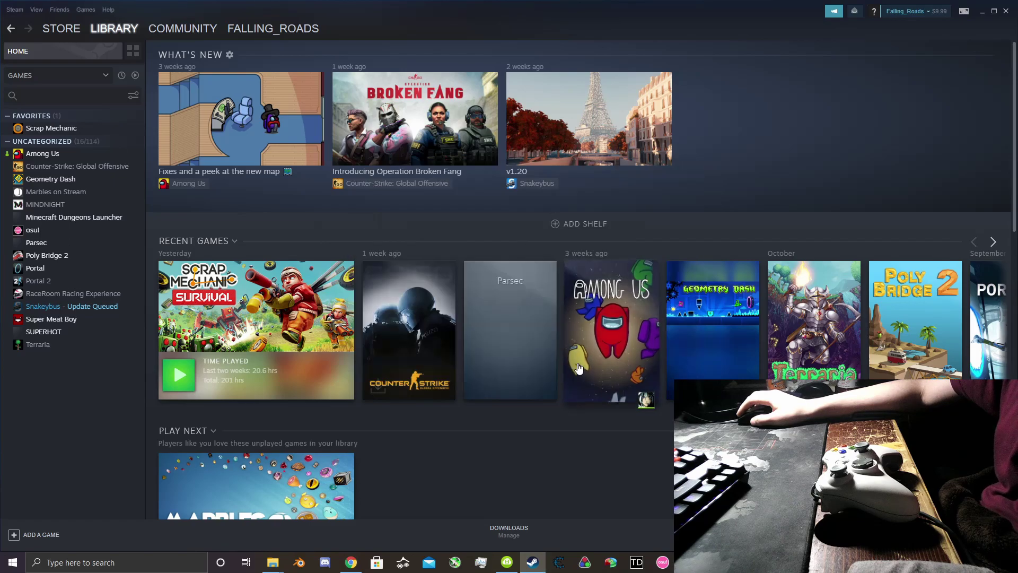
Select osu! in the library and switch Steam into Big Picture Mode.
left_click(32, 229)
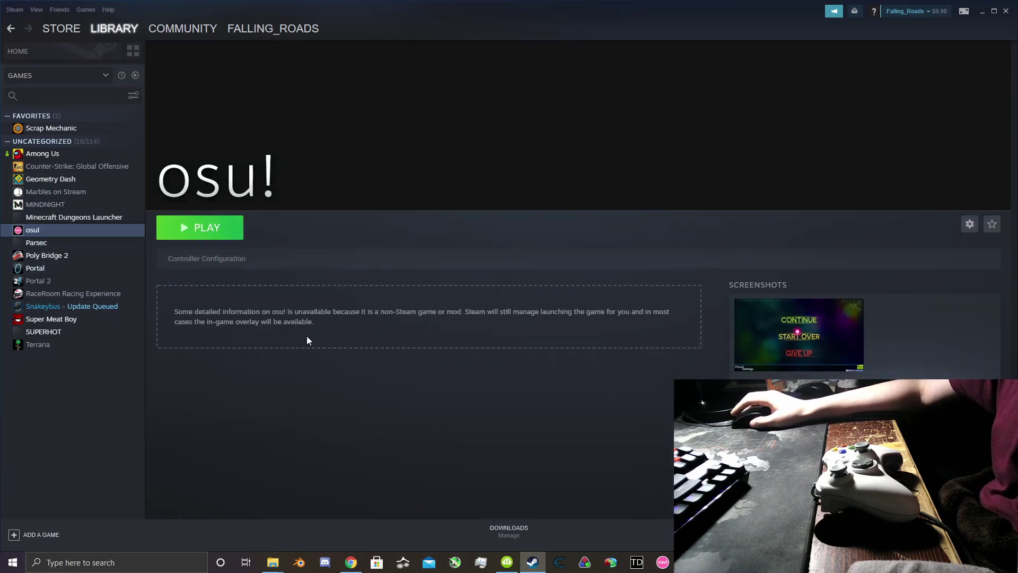
left_click(965, 13)
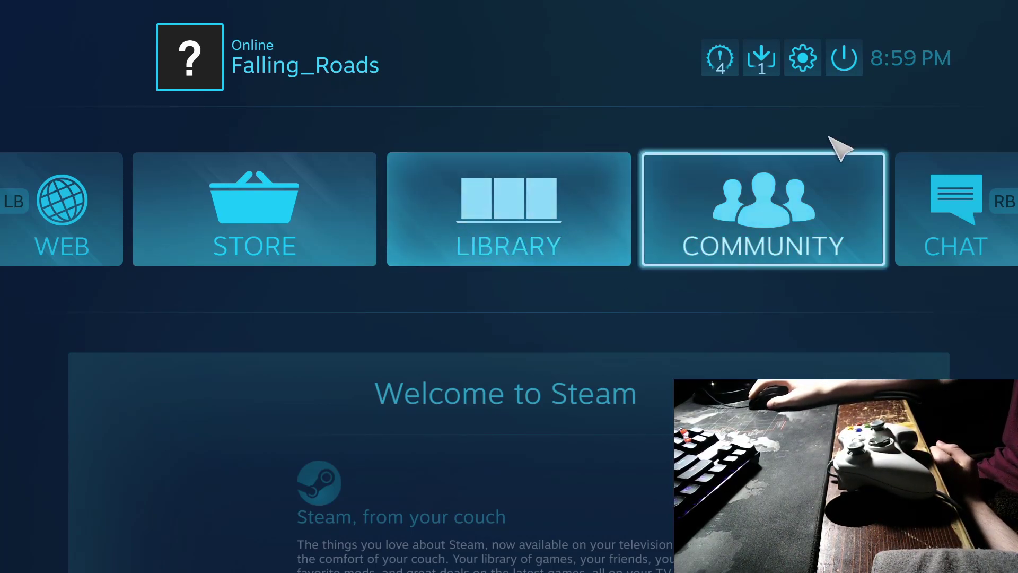
In Controller Settings, toggle PlayStation, Switch Pro, Generic Gamepad and Nintendo layout off again, and disable Guide Button Focuses Steam.
left_click(803, 59)
left_click(170, 214)
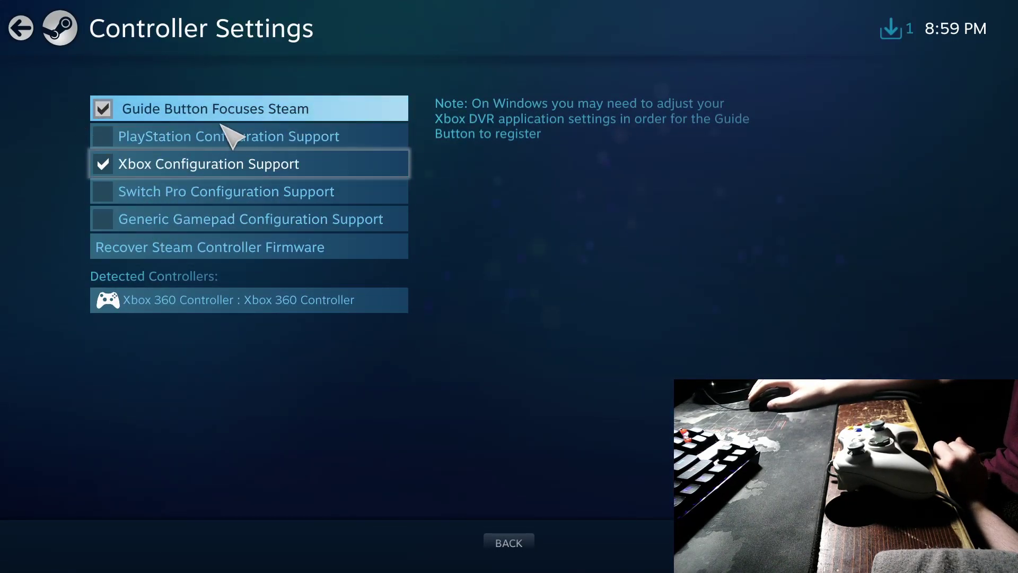
left_click(114, 137)
left_click(114, 194)
left_click(119, 245)
left_click(127, 219)
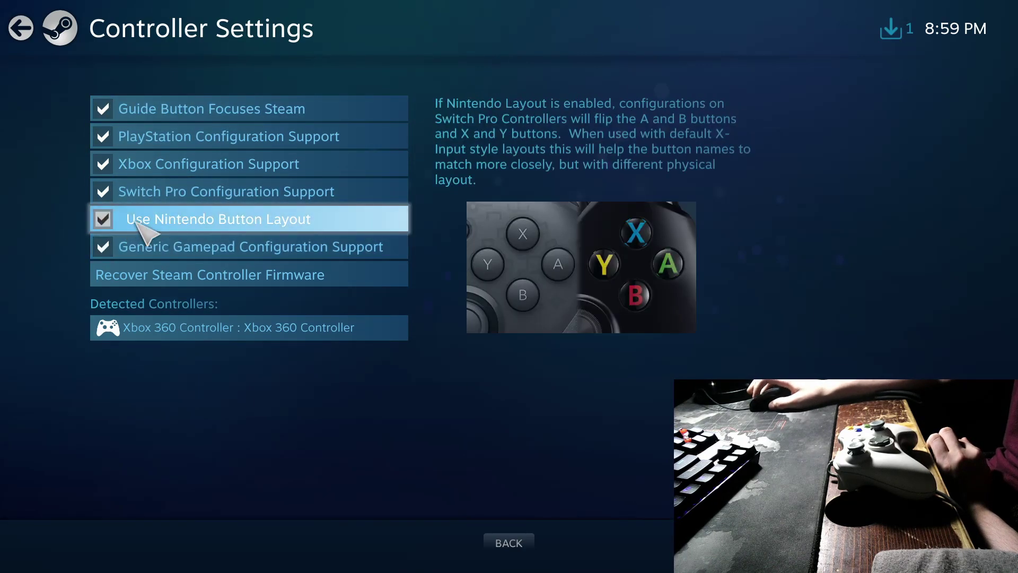
left_click(123, 246)
left_click(135, 219)
left_click(138, 192)
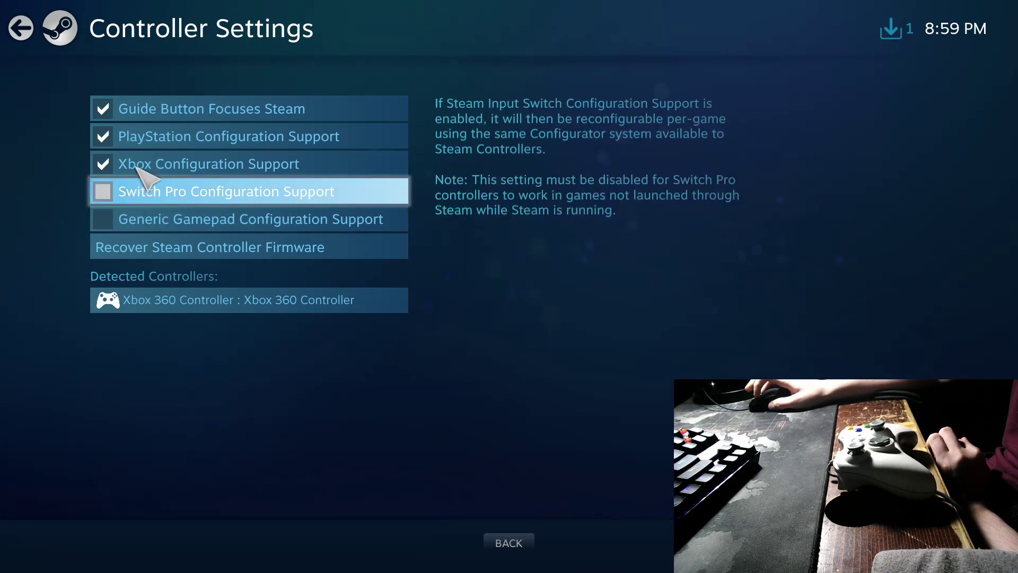
left_click(150, 136)
left_click(101, 107)
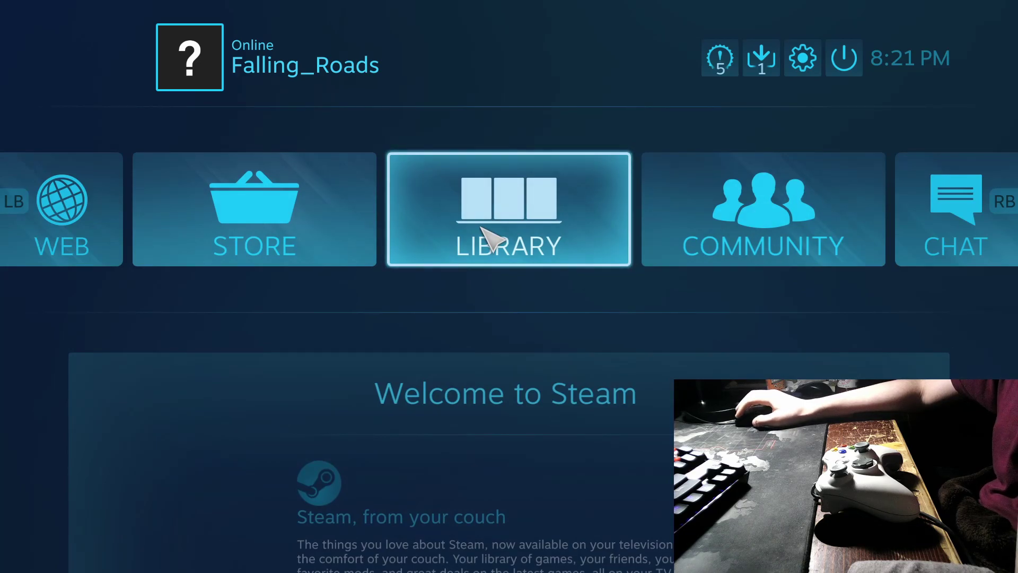
Open osu!'s controller configuration from its Big Picture game page and apply the Gamepad template.
left_click(483, 229)
left_click(101, 254)
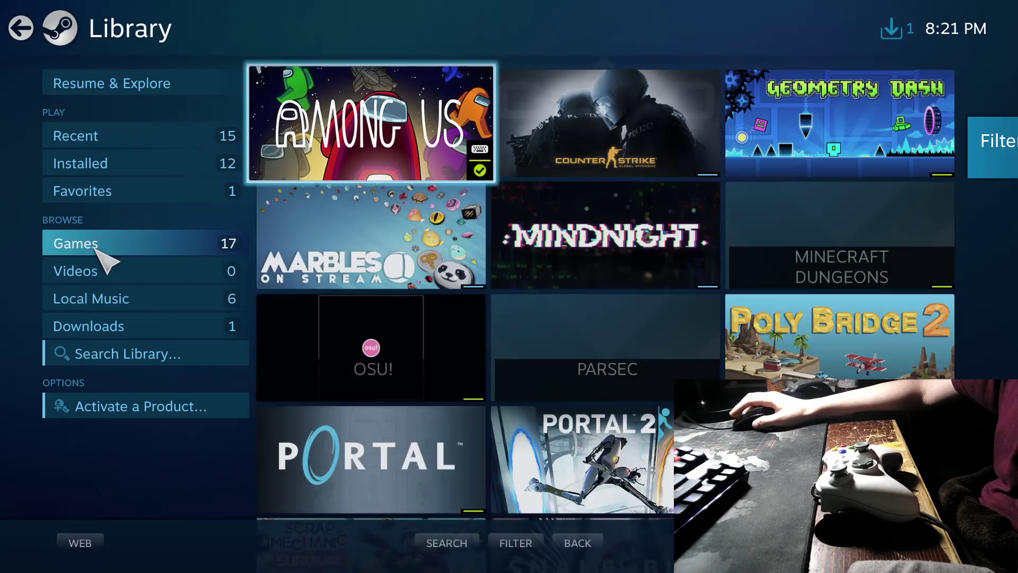
scroll(727, 216, "down", 1)
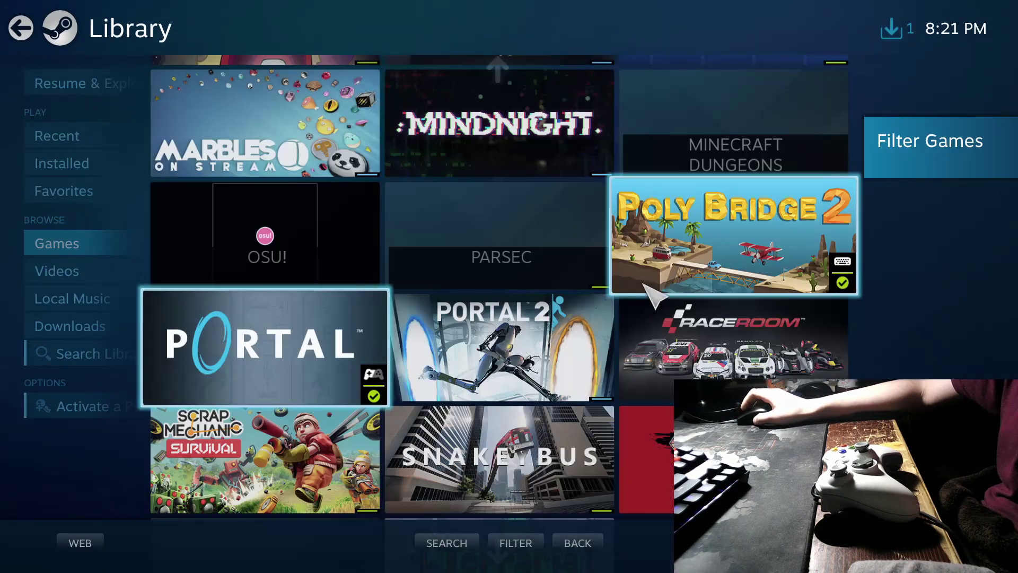
left_click(286, 241)
left_click(148, 215)
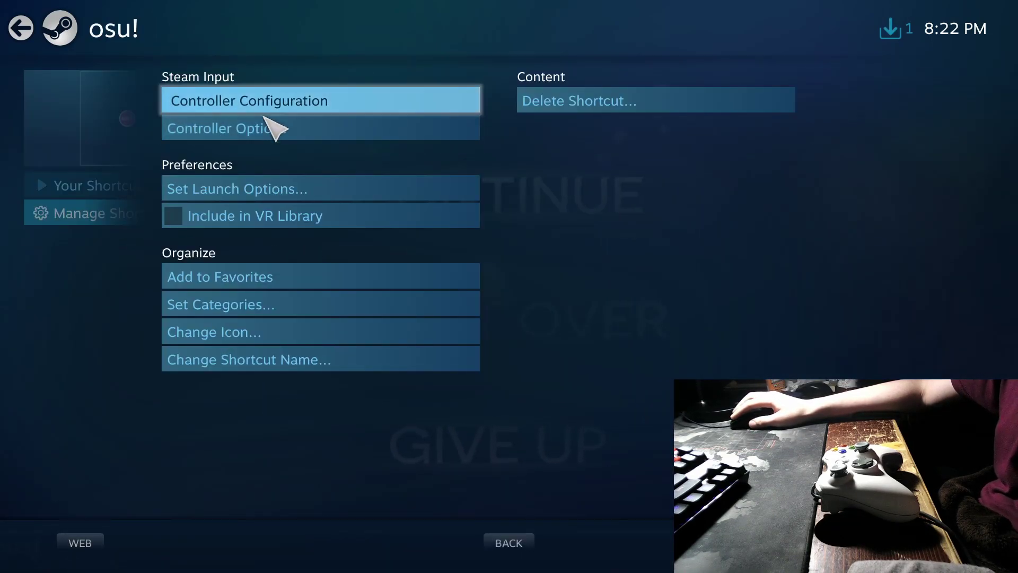
left_click(220, 105)
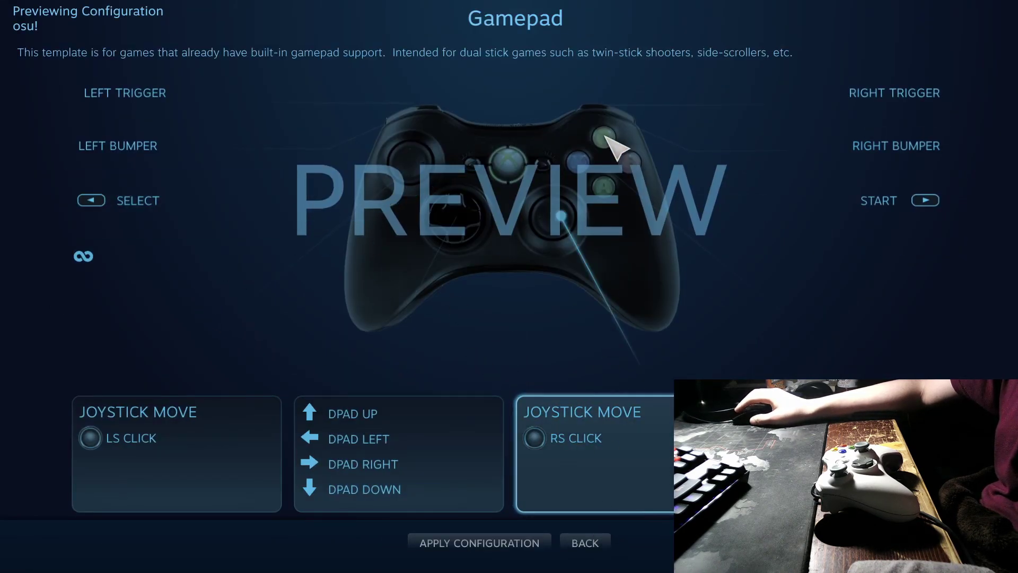
left_click(518, 544)
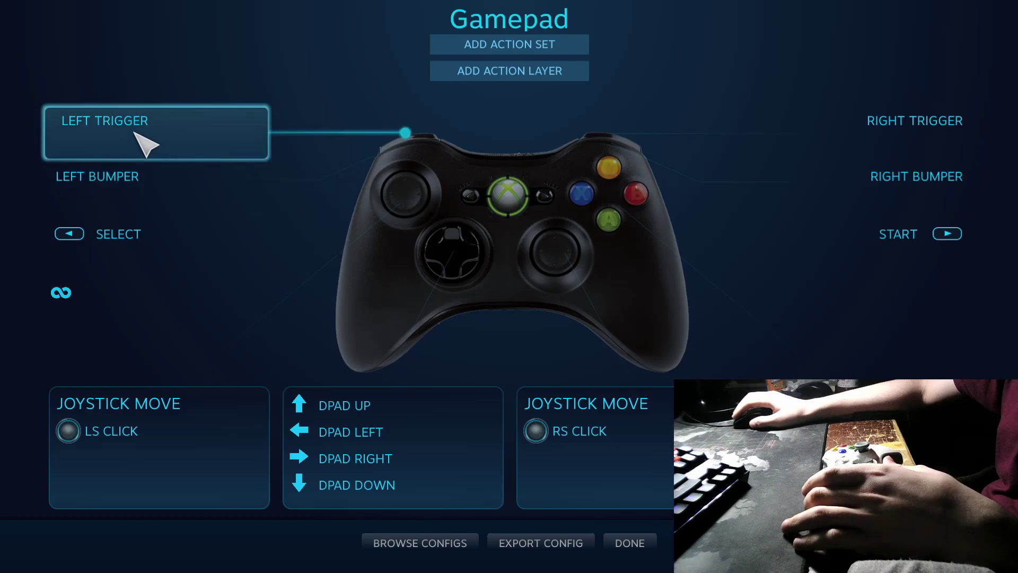
Bind the left trigger's full pull and soft pull both to UP ARROW.
left_click(150, 144)
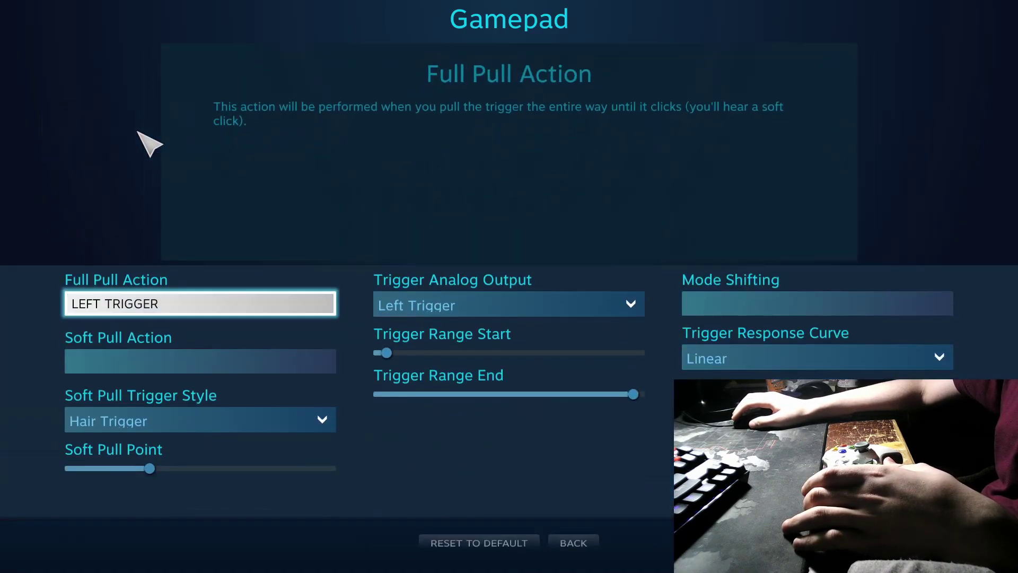
left_click(189, 306)
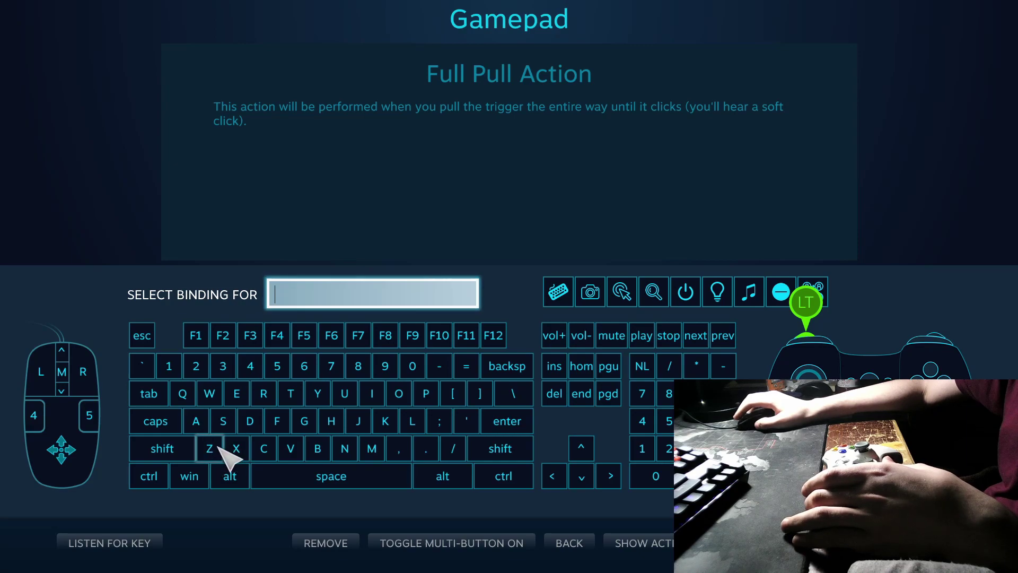
left_click(574, 449)
left_click(177, 361)
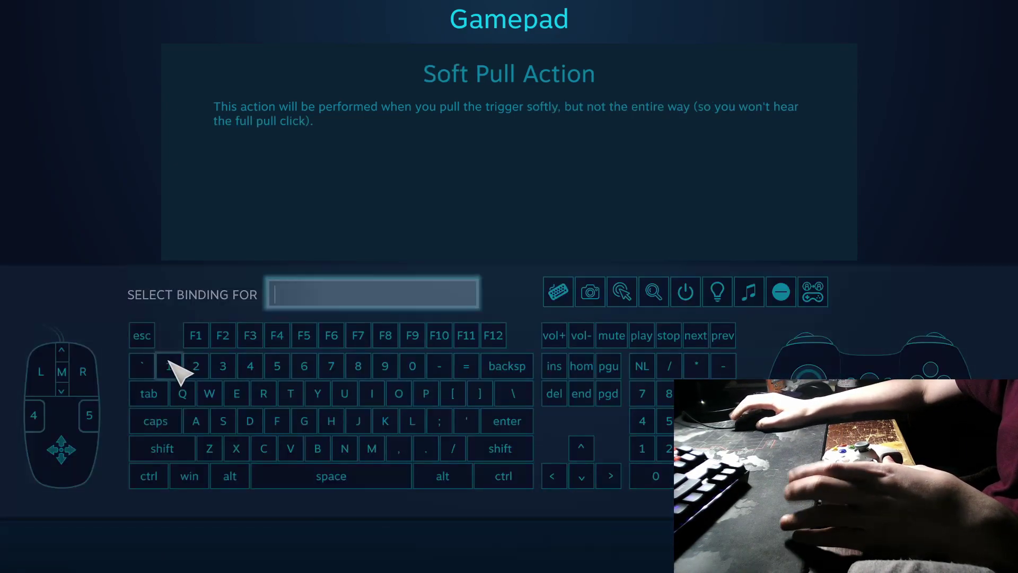
left_click(581, 448)
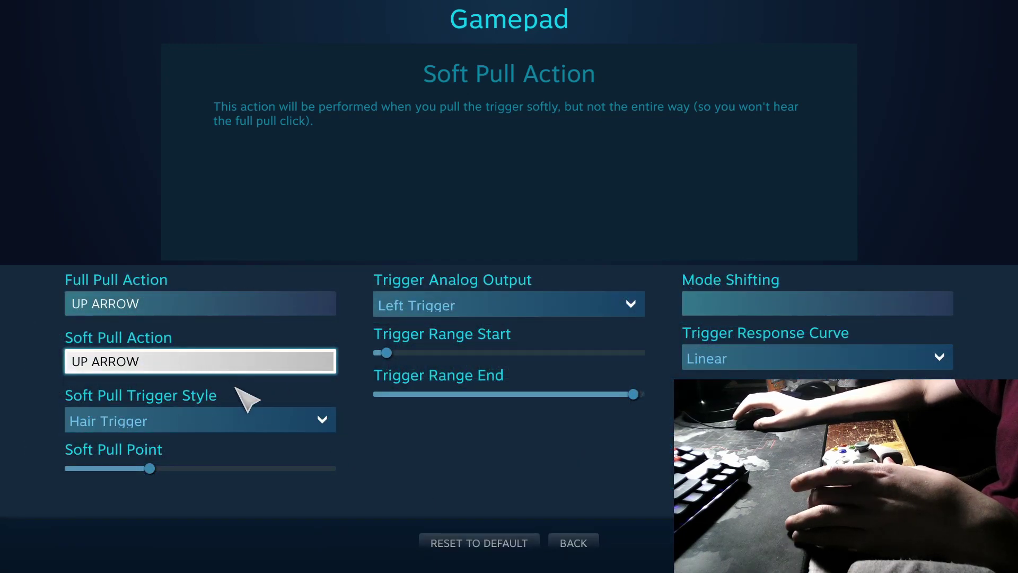
Bind the left bumper to RIGHT ARROW.
left_click(573, 542)
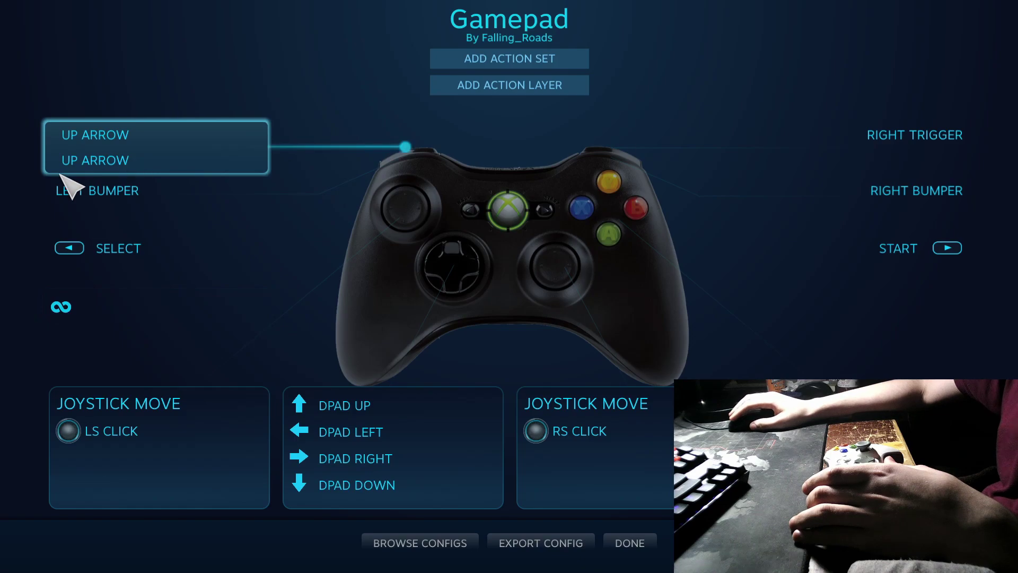
left_click(103, 197)
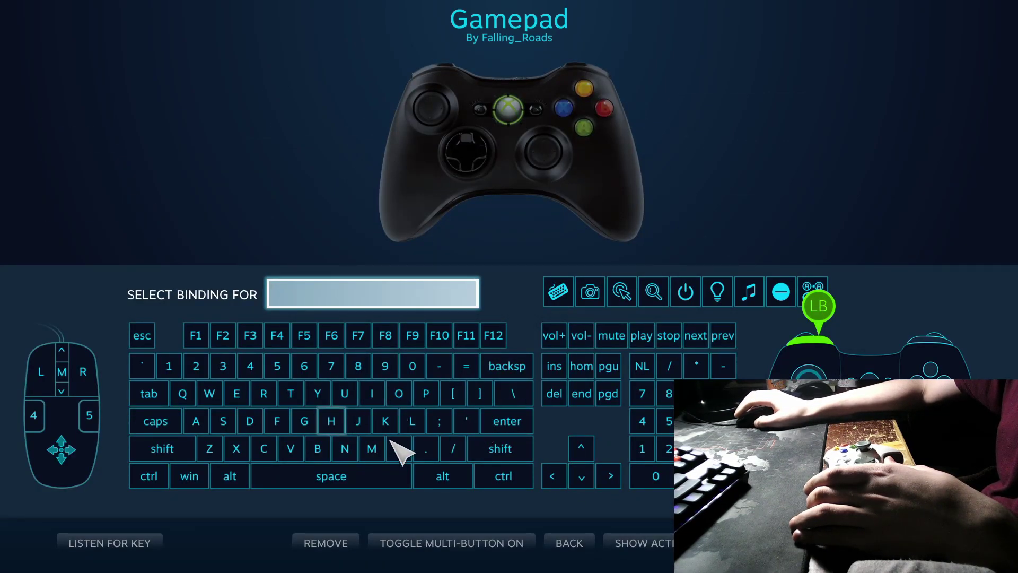
left_click(611, 476)
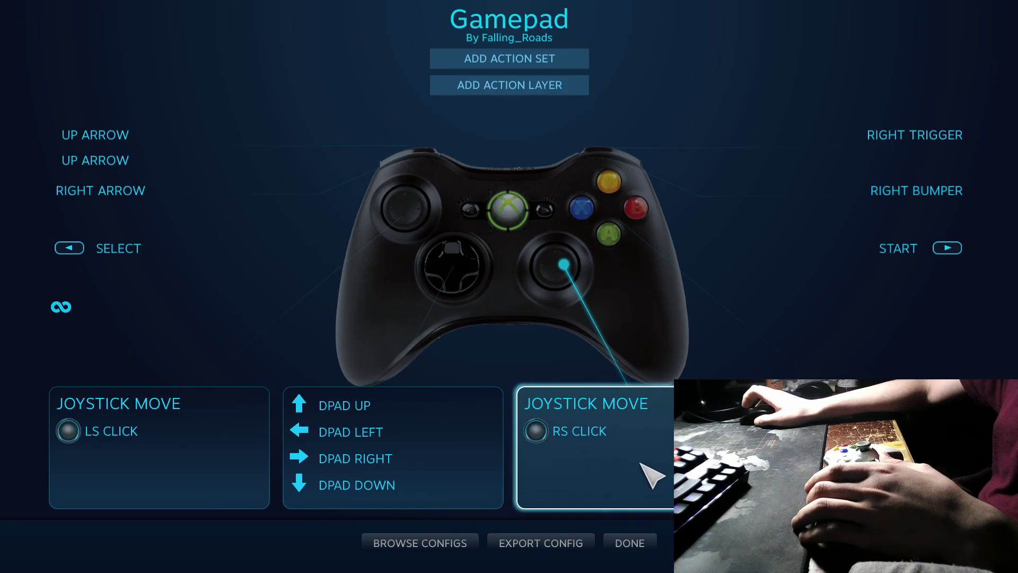
Change the right joystick's input style from Joystick Move to Mouse Region.
left_click(610, 456)
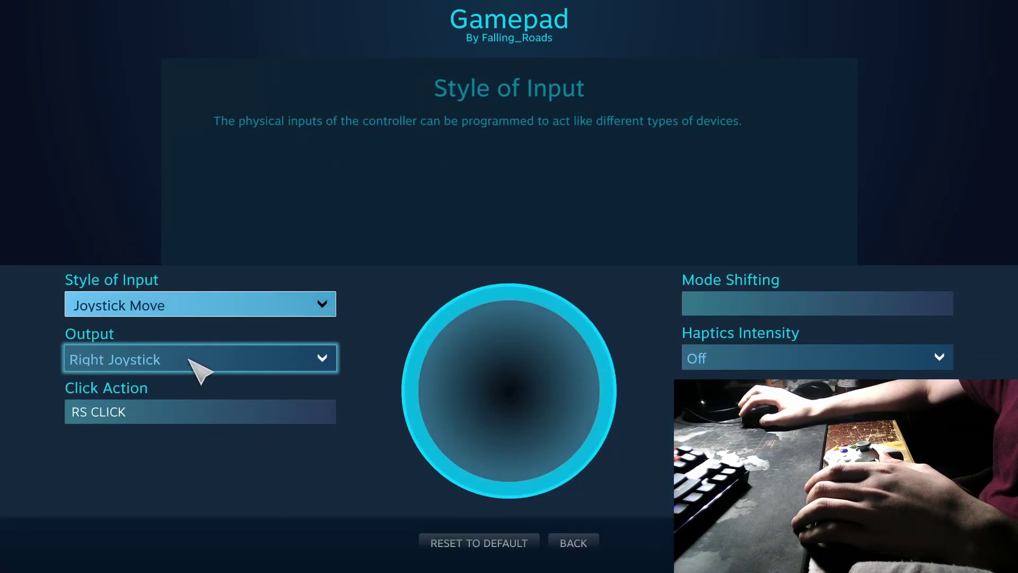
left_click(170, 308)
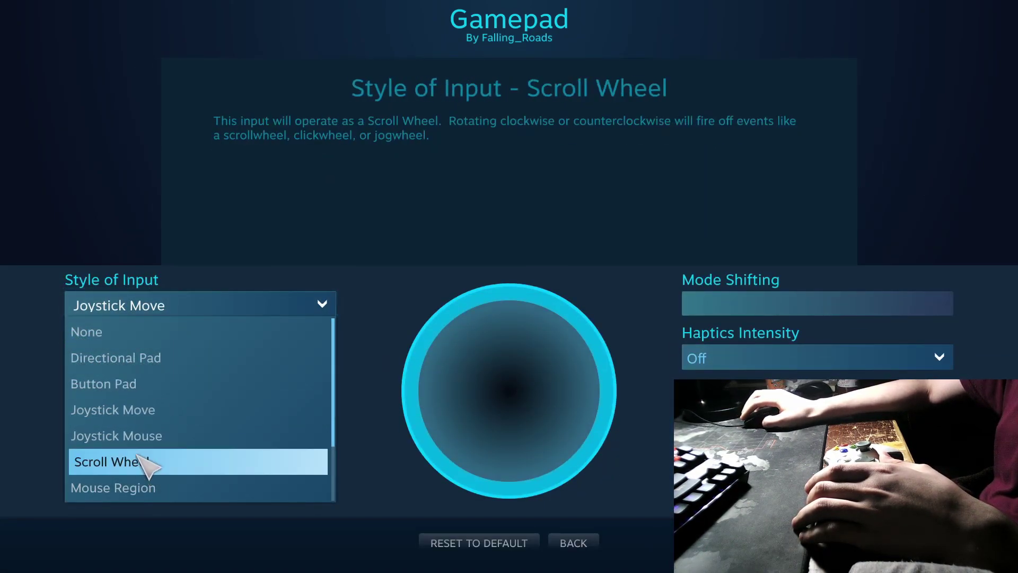
left_click(149, 490)
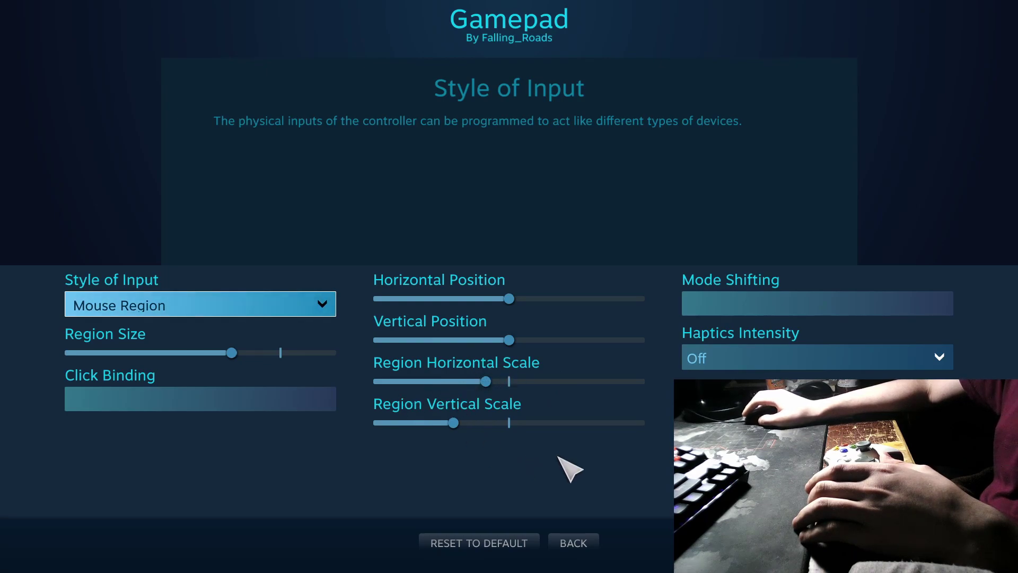
left_click(575, 536)
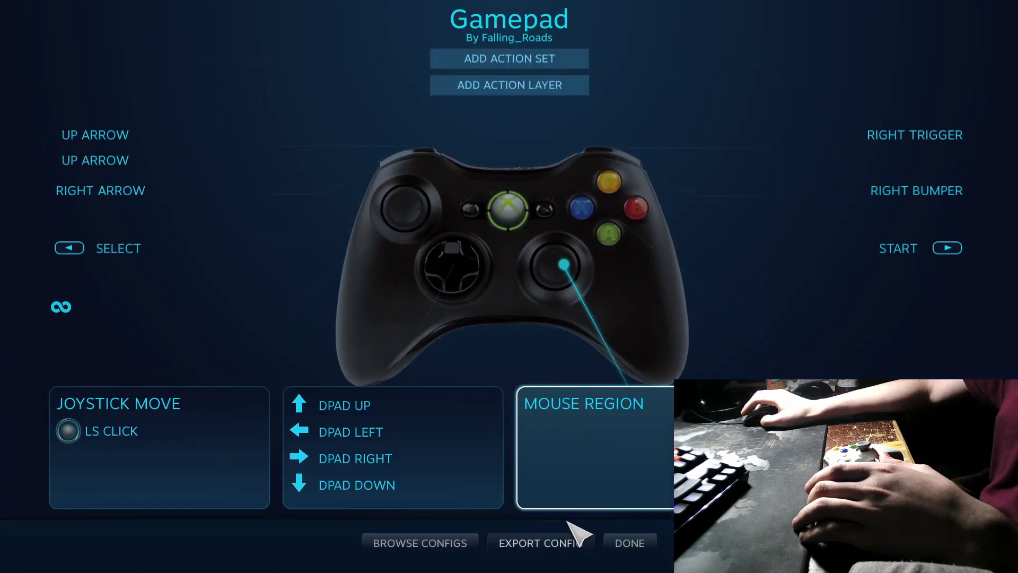
Bind the right trigger's full pull to LEFT MOUSE.
left_click(867, 133)
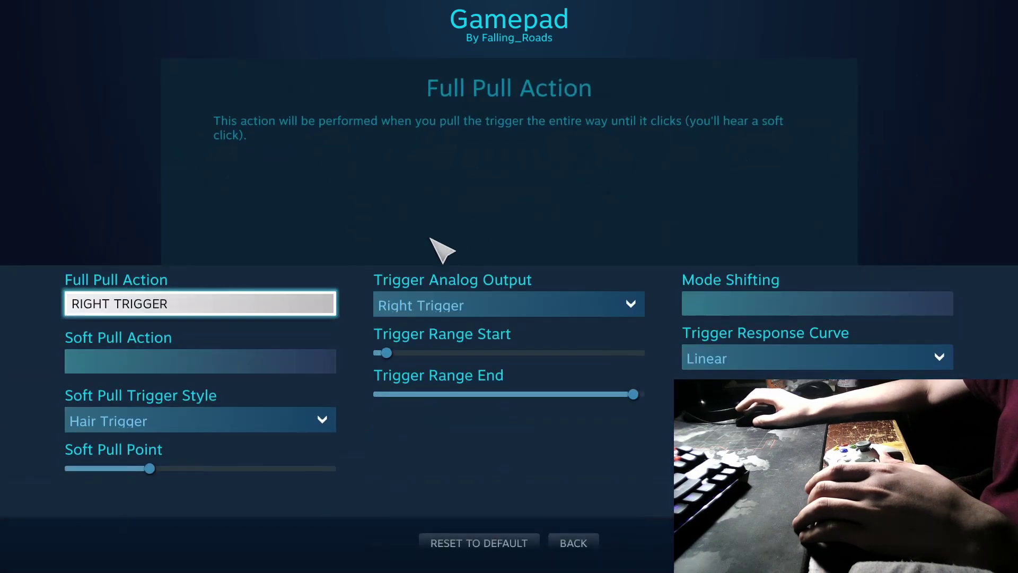
left_click(174, 304)
left_click(42, 377)
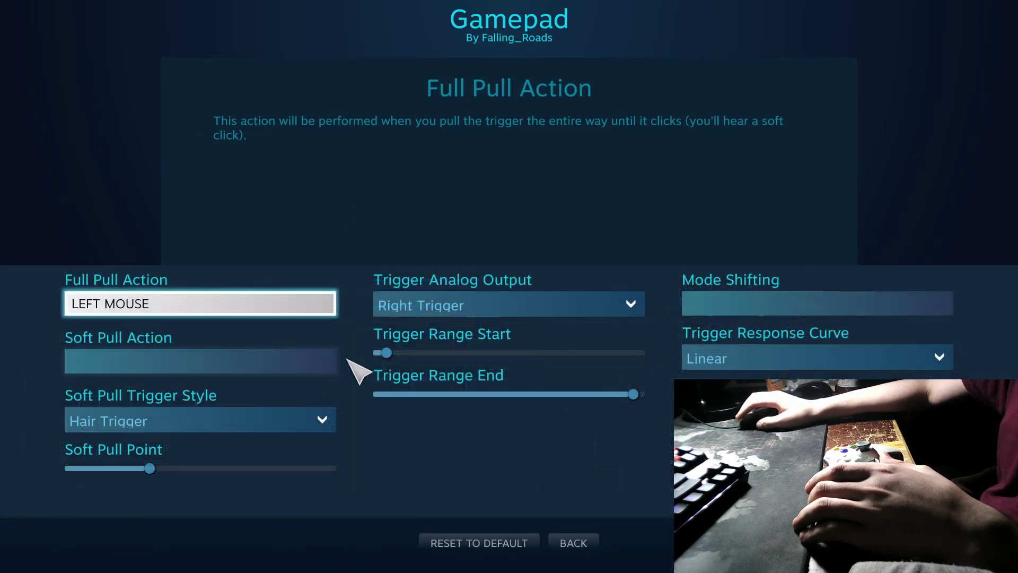
left_click(584, 541)
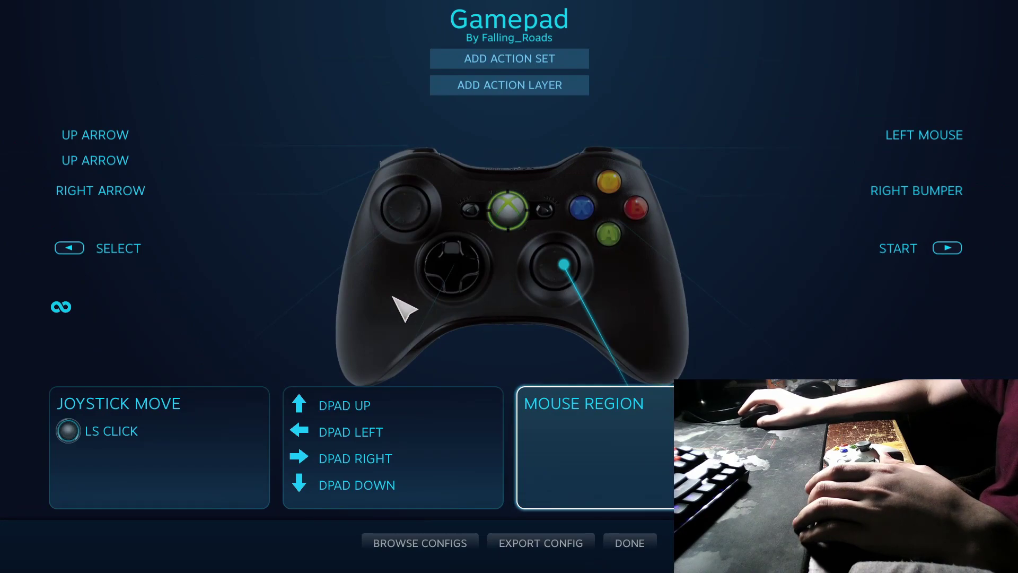
Bind the B face button to ESC and the Y button to END.
left_click(828, 425)
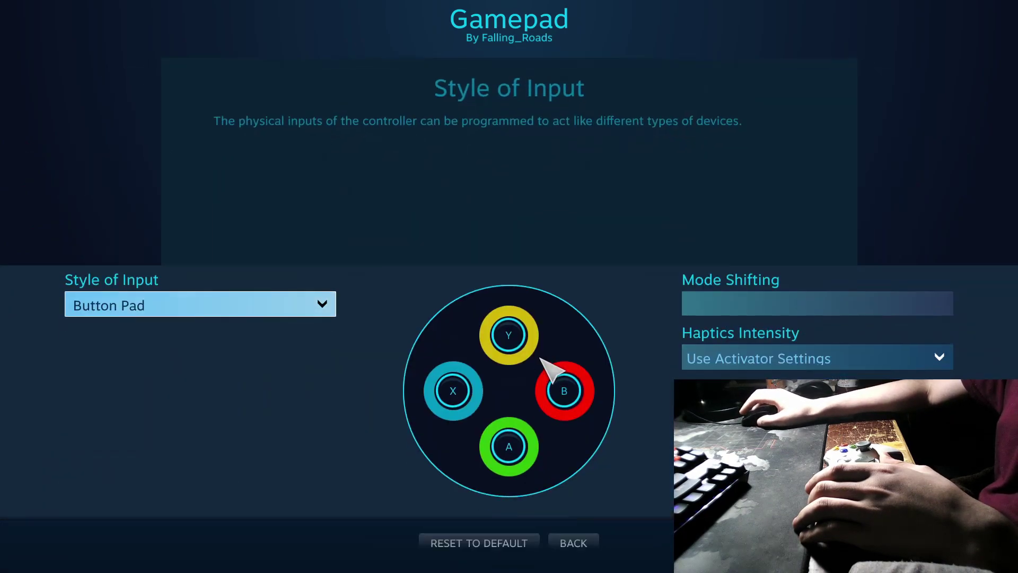
left_click(568, 391)
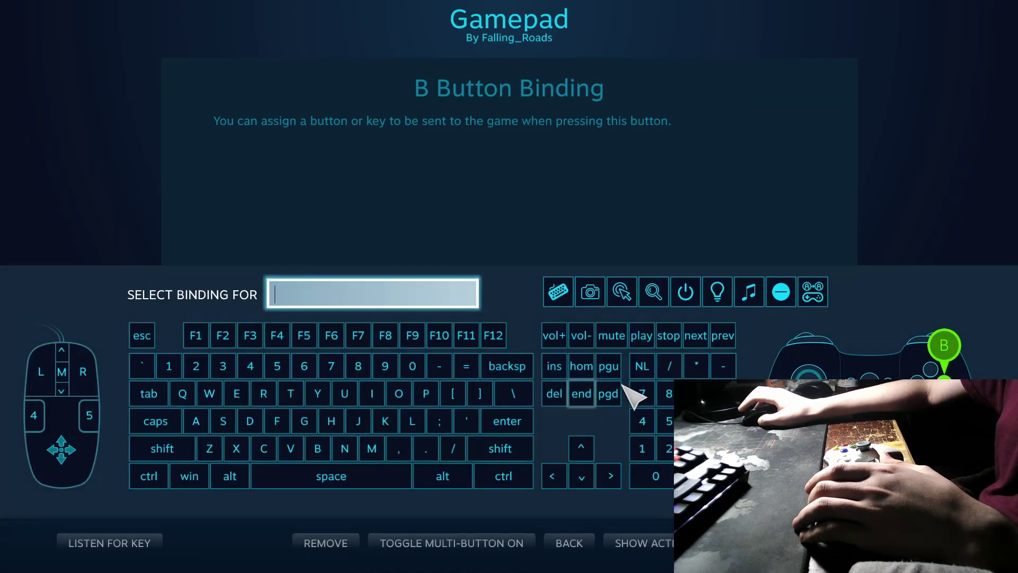
left_click(139, 335)
left_click(522, 339)
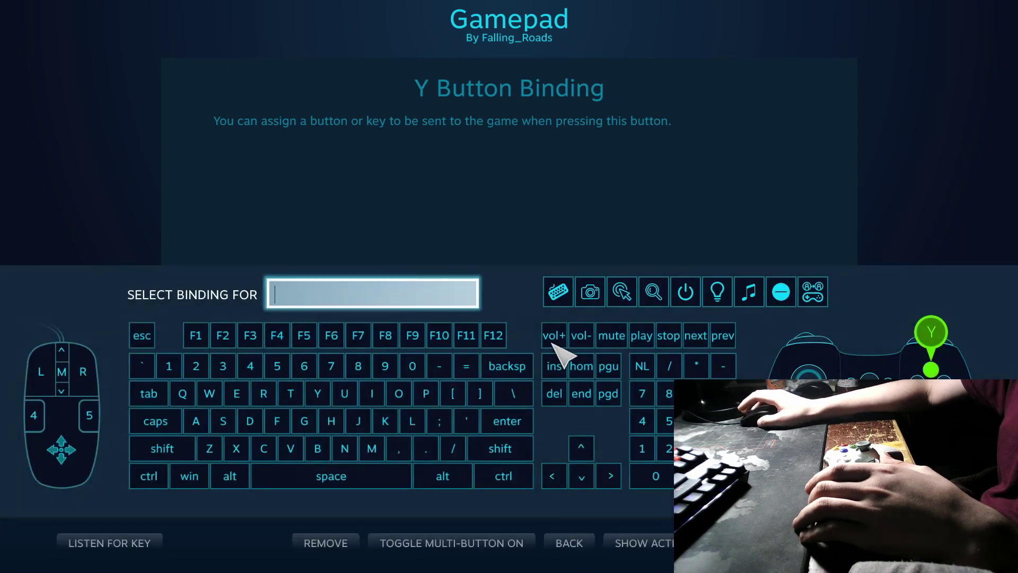
left_click(579, 397)
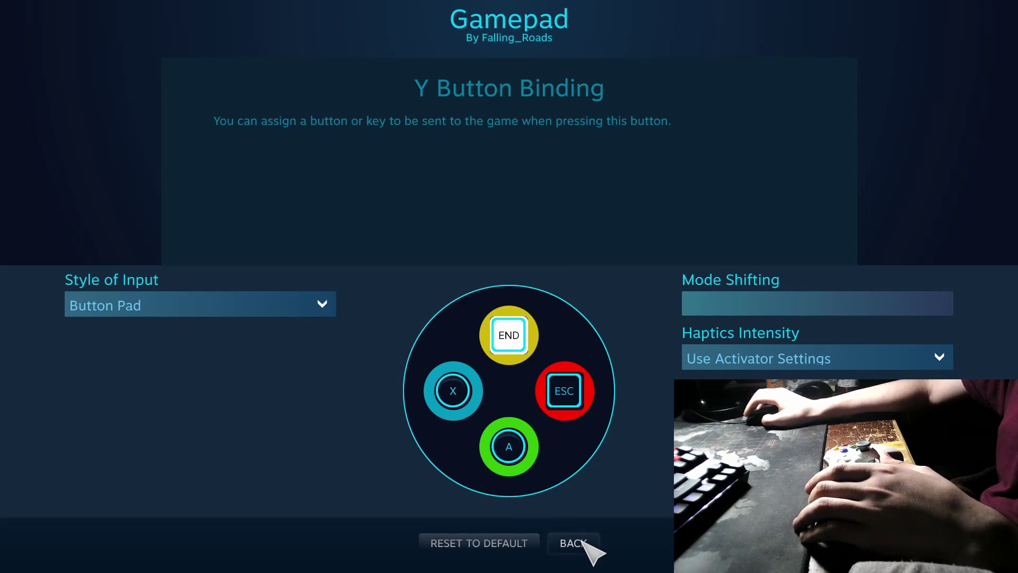
left_click(583, 540)
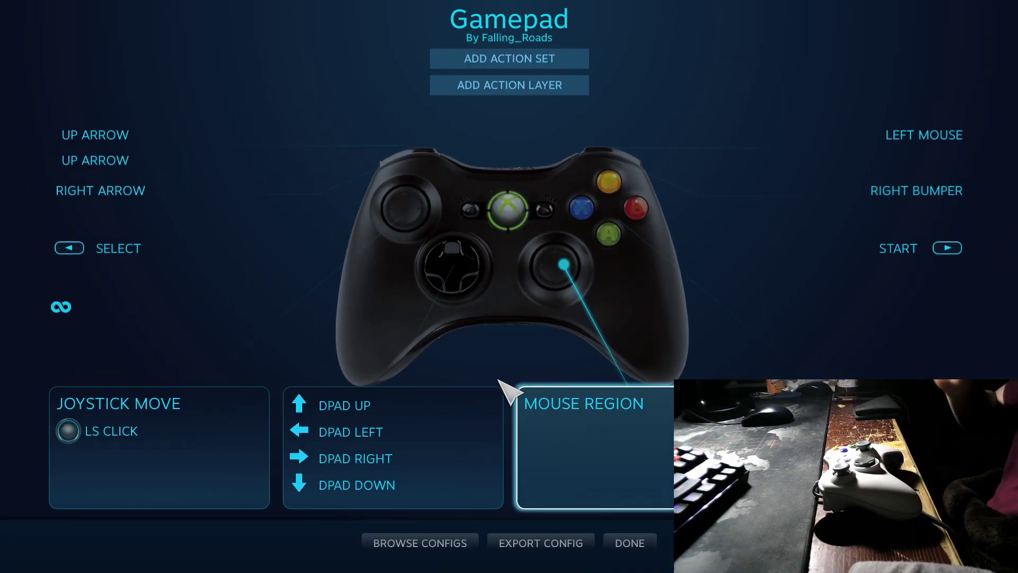
Save the controller configuration and launch osu! from its shortcut page.
left_click(620, 544)
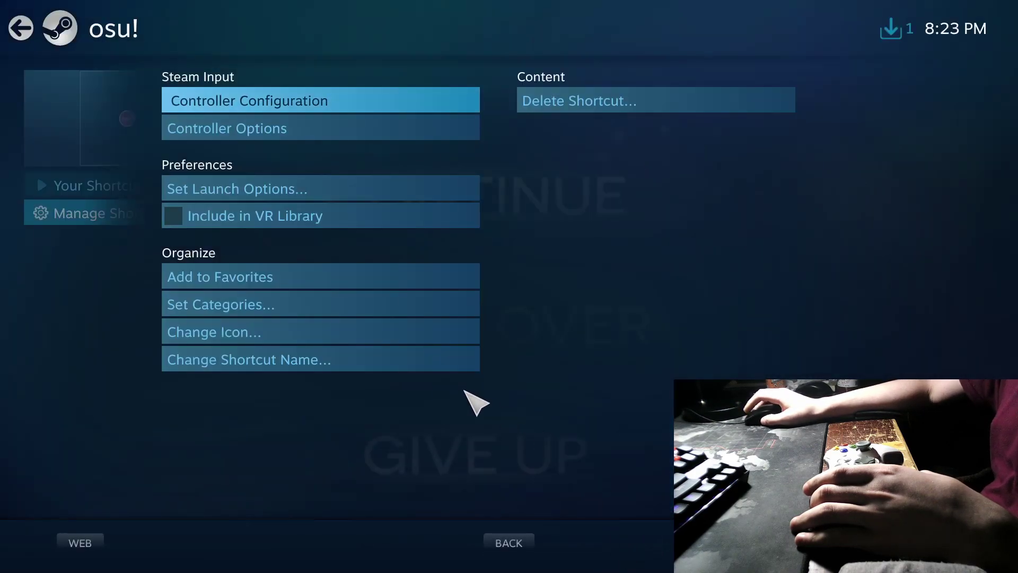
left_click(27, 186)
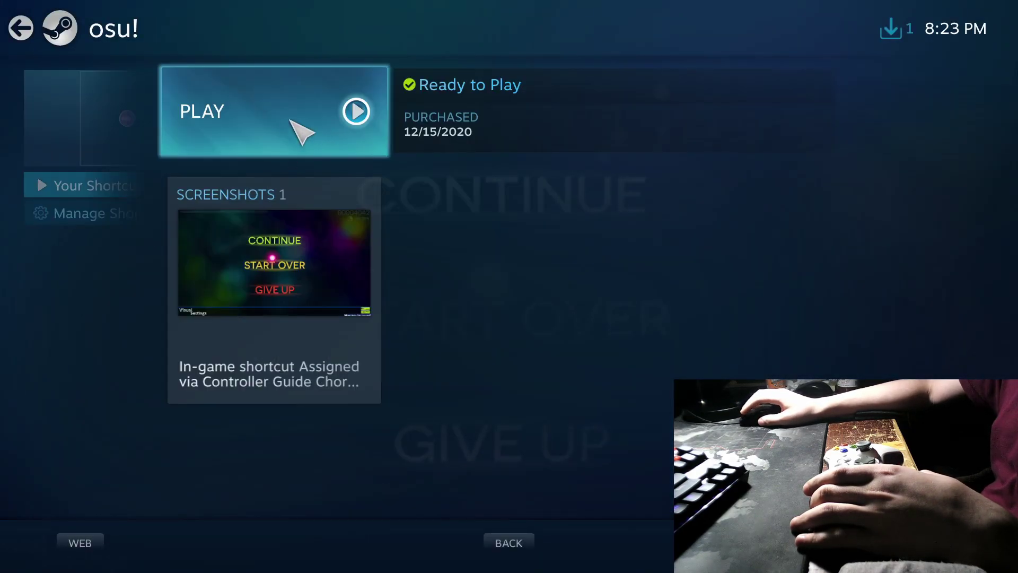
left_click(281, 119)
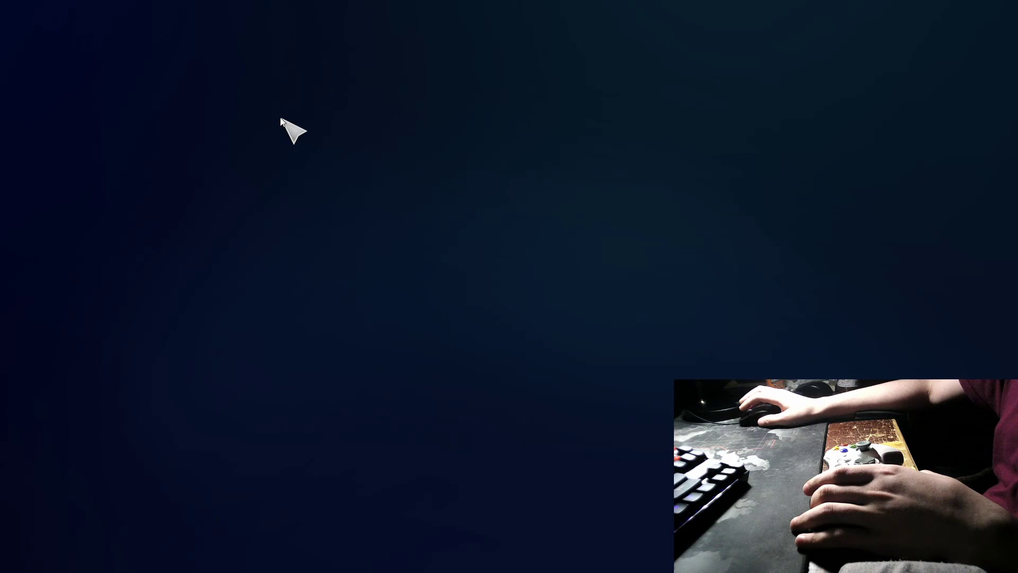